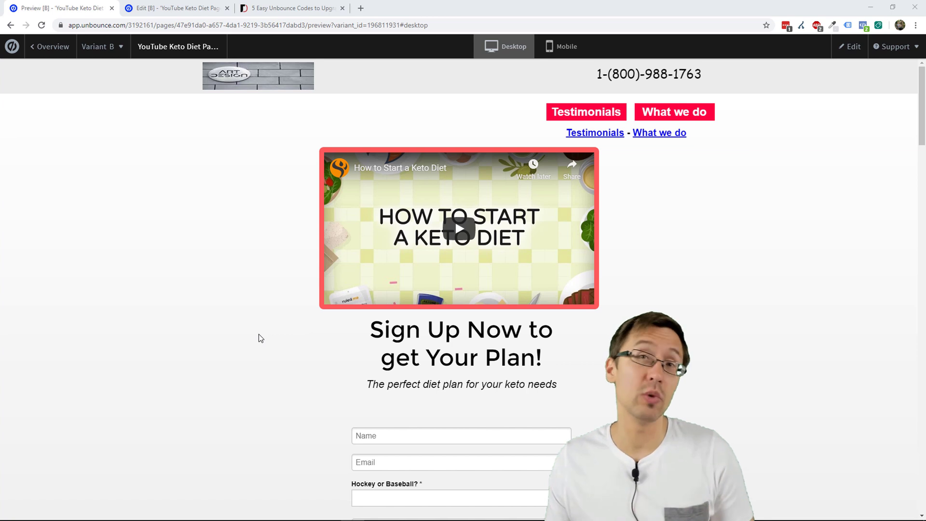
# Scroll through the scrolling-header article, then go to the landing page editor.
pyautogui.scroll(-4, 259, 338)
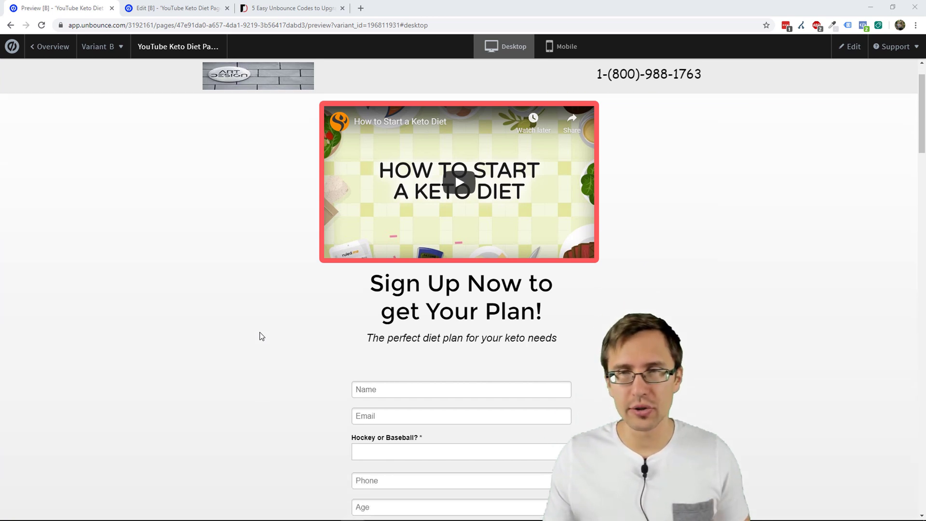
pyautogui.scroll(-7, 333, 223)
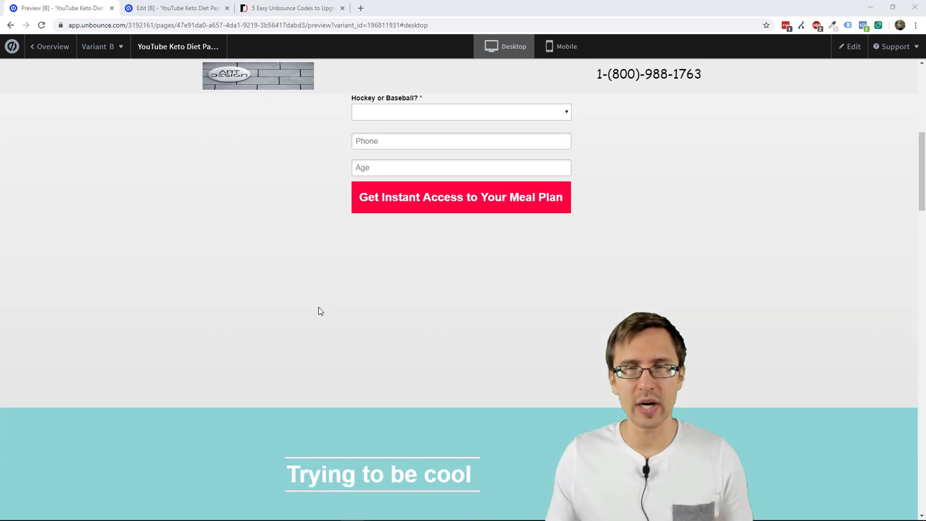
pyautogui.scroll(2, 318, 307)
pyautogui.scroll(5, 322, 291)
pyautogui.scroll(-10, 334, 198)
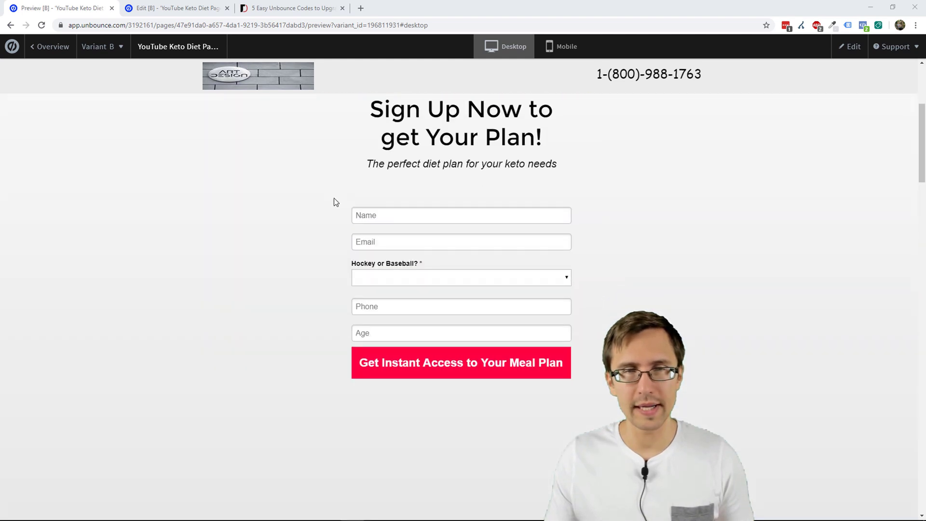
pyautogui.scroll(-4, 319, 290)
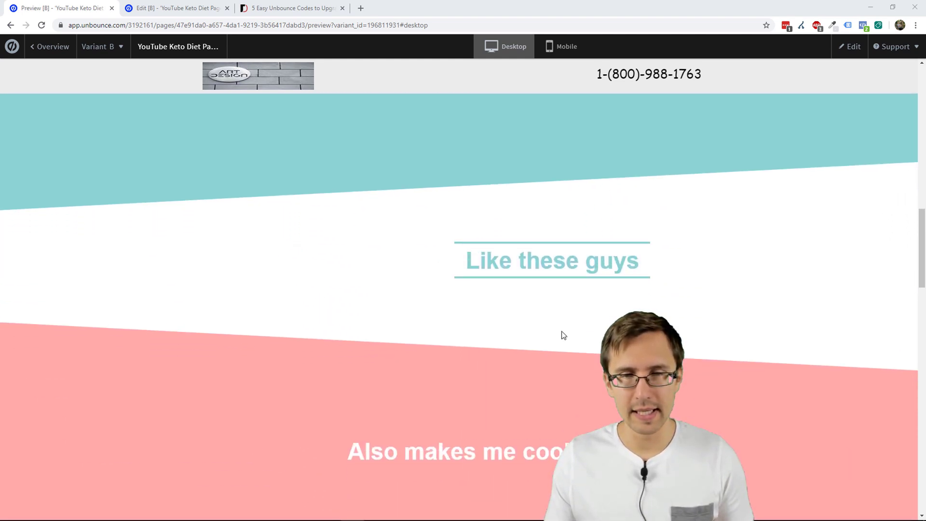
pyautogui.scroll(-3, 482, 332)
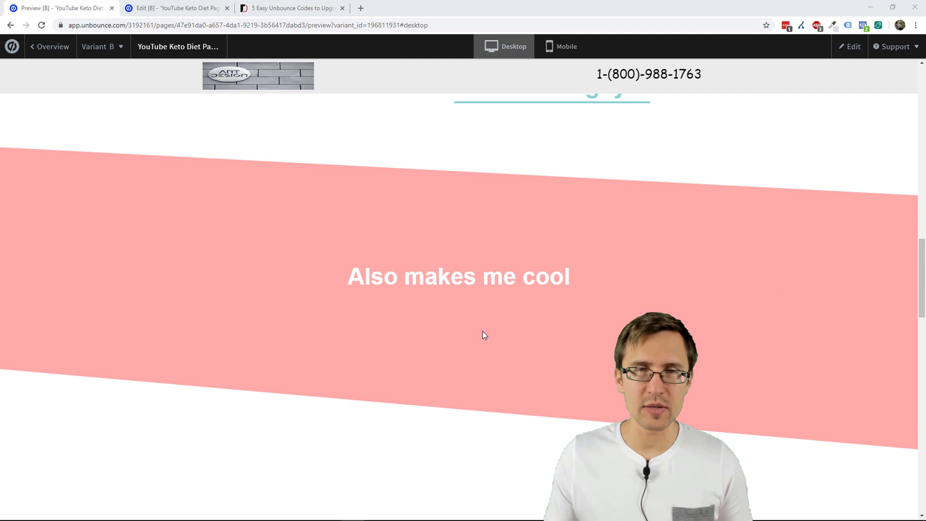
pyautogui.scroll(-3, 434, 260)
pyautogui.scroll(15, 405, 219)
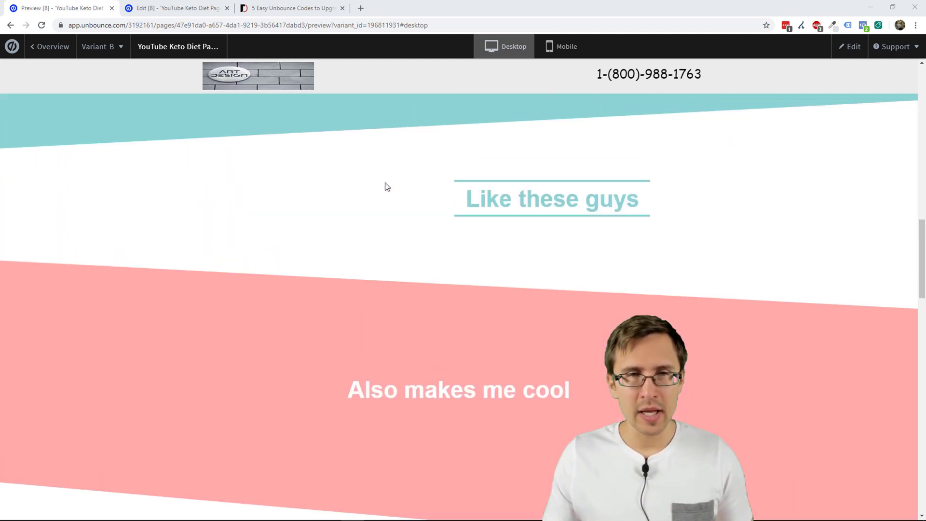
pyautogui.scroll(2, 373, 192)
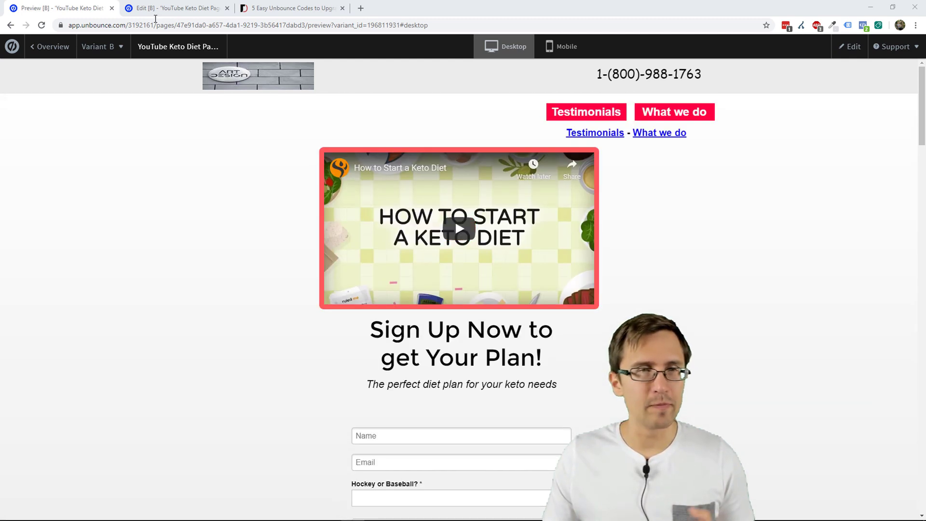
pyautogui.click(159, 8)
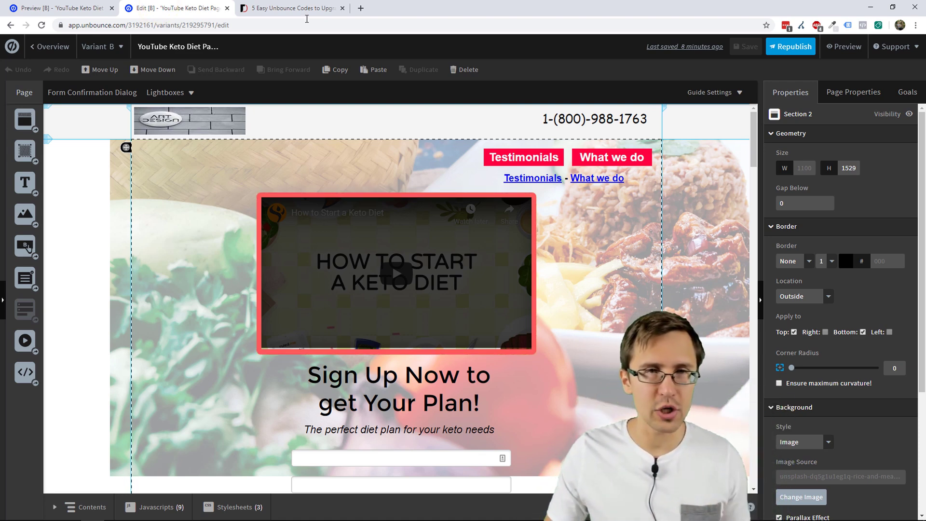
# Copy the fixed-header code block from the Disruptive Advertising article and return to the editor.
pyautogui.click(288, 8)
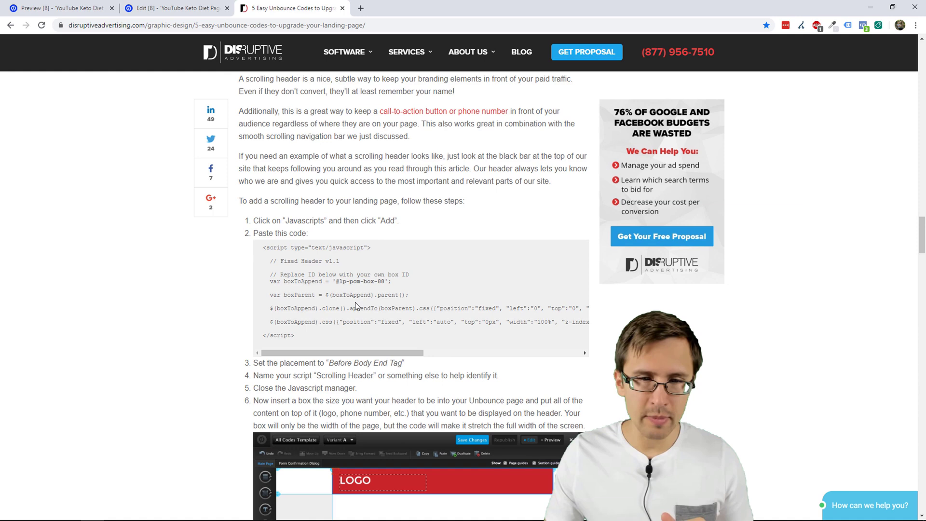
pyautogui.moveTo(305, 342); pyautogui.dragTo(255, 231)
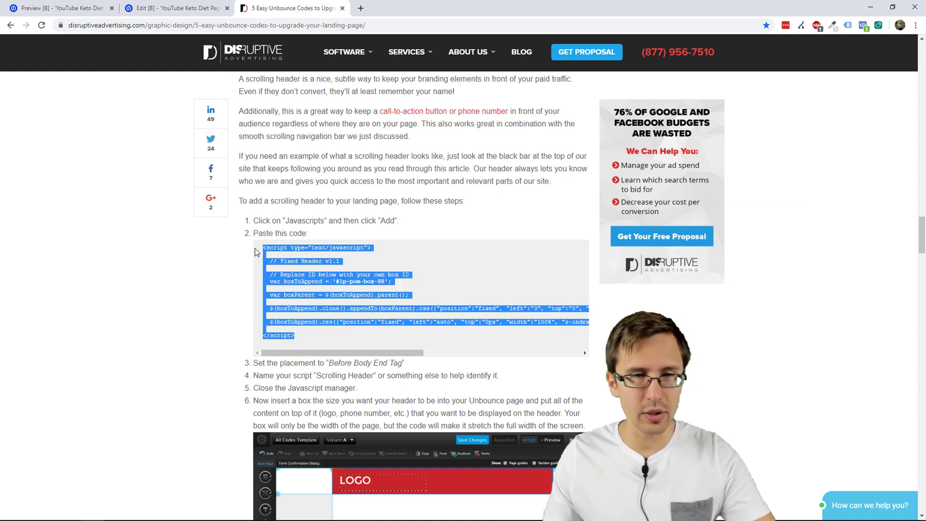
pyautogui.click(205, 8)
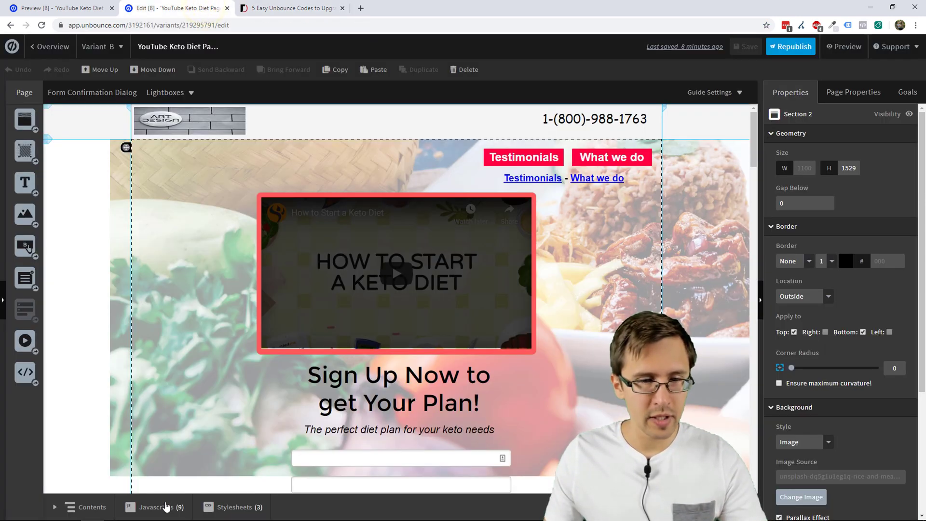
# Add the pasted fixed-header code as a variant script named 'Scrolling header'.
pyautogui.click(166, 506)
pyautogui.click(145, 480)
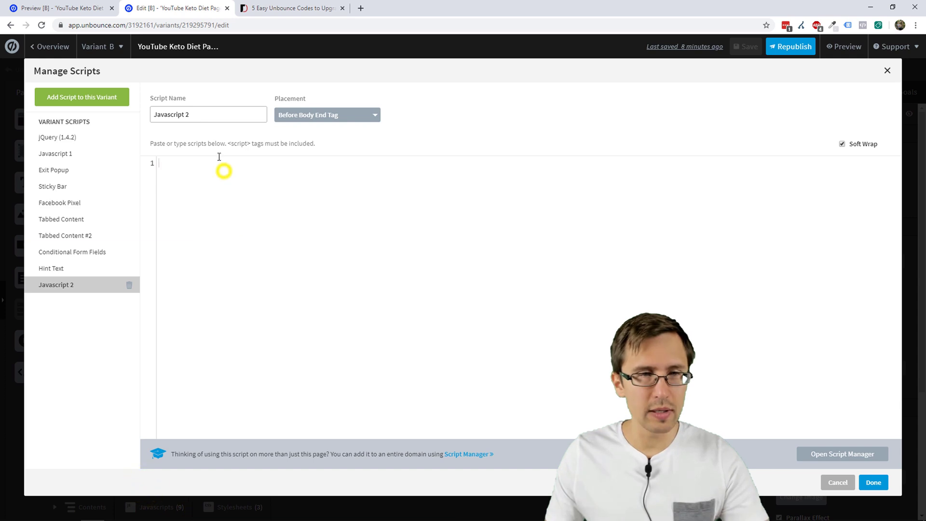
pyautogui.hotkey('ctrl', 'v')
pyautogui.click(201, 114)
pyautogui.hotkey('ctrl', 'a')
pyautogui.write('Scro')
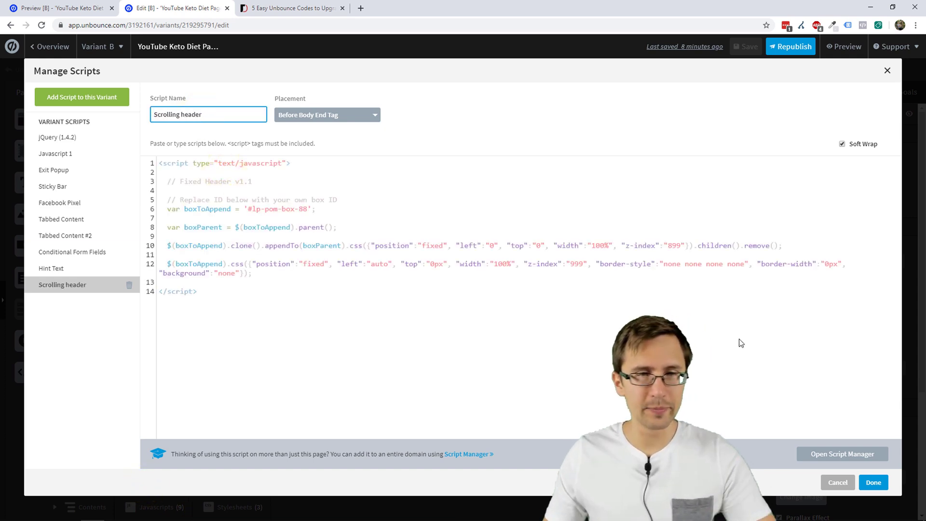
pyautogui.click(871, 484)
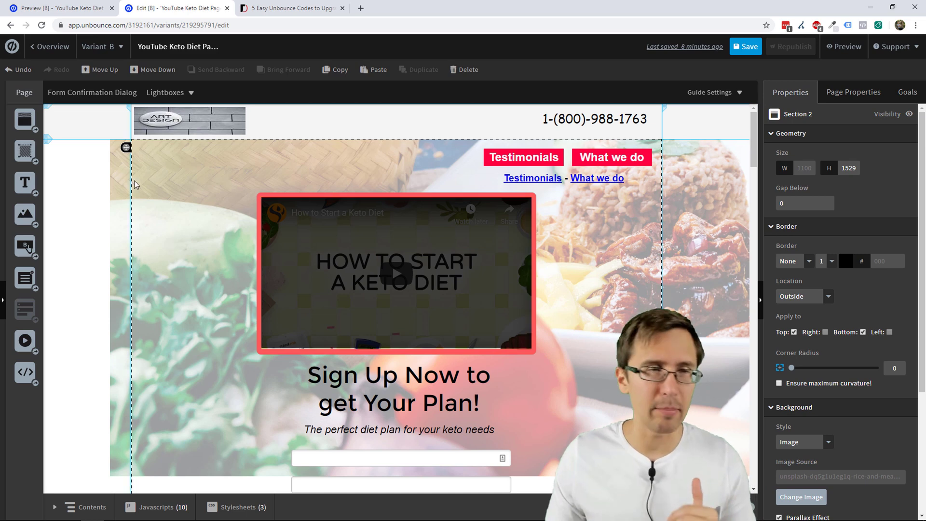
# Place a new box in the header, resized to 668×64 and extended left toward the logo.
pyautogui.scroll(-1, 399, 204)
pyautogui.scroll(-1, 398, 204)
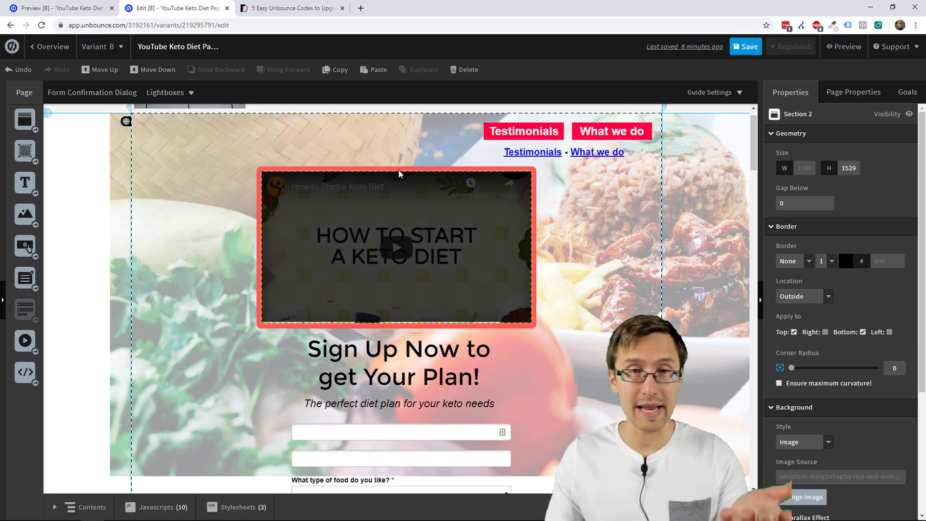
pyautogui.scroll(1, 399, 203)
pyautogui.moveTo(29, 152); pyautogui.dragTo(521, 124)
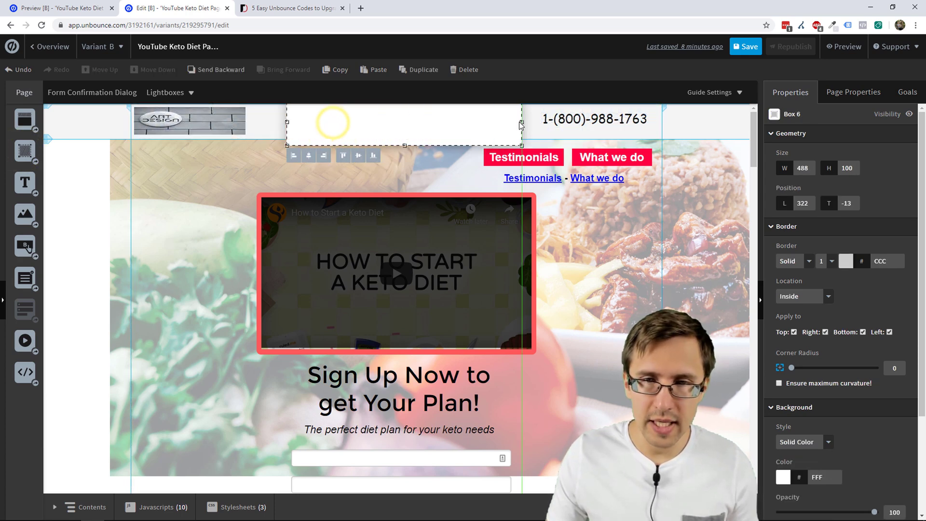
pyautogui.moveTo(401, 148); pyautogui.dragTo(380, 129)
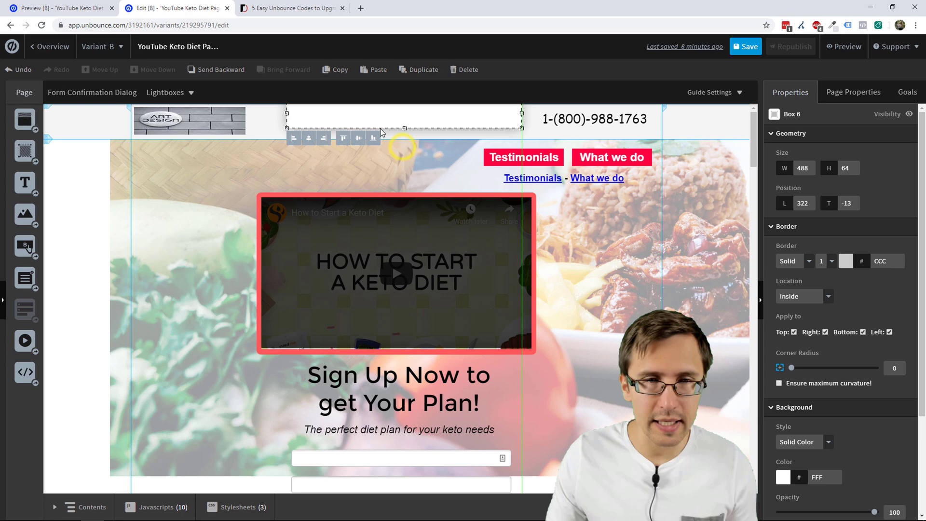
pyautogui.moveTo(284, 114); pyautogui.dragTo(199, 114)
# Move the header box to the top-left corner and stretch it to 1094 px wide.
pyautogui.click(155, 124)
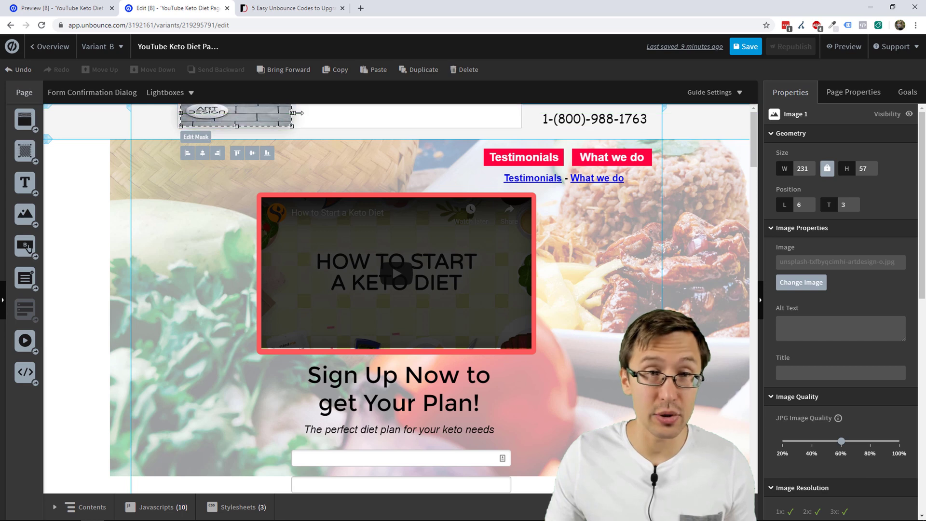
pyautogui.click(371, 115)
pyautogui.moveTo(343, 116); pyautogui.dragTo(297, 128)
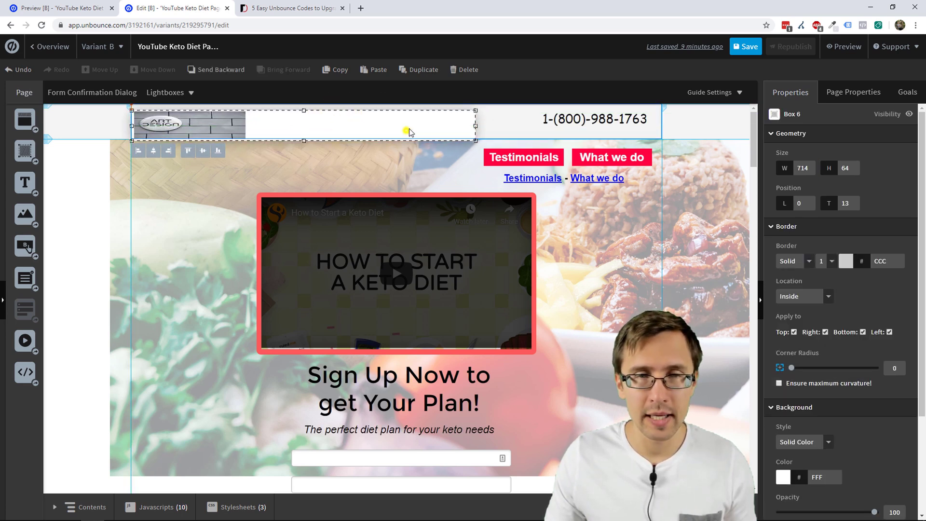
pyautogui.moveTo(409, 128); pyautogui.dragTo(412, 122)
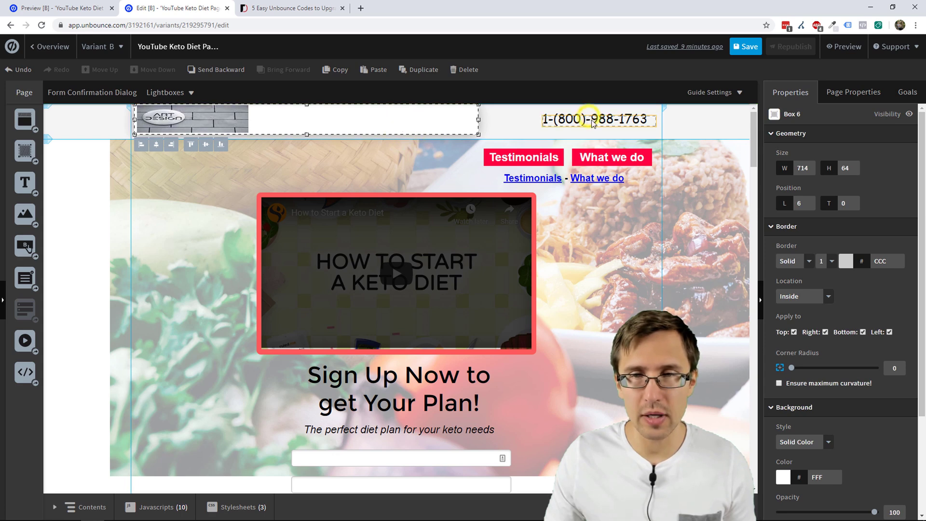
pyautogui.moveTo(477, 119); pyautogui.dragTo(640, 119)
# Bring the phone number text on top of the header box.
pyautogui.click(652, 122)
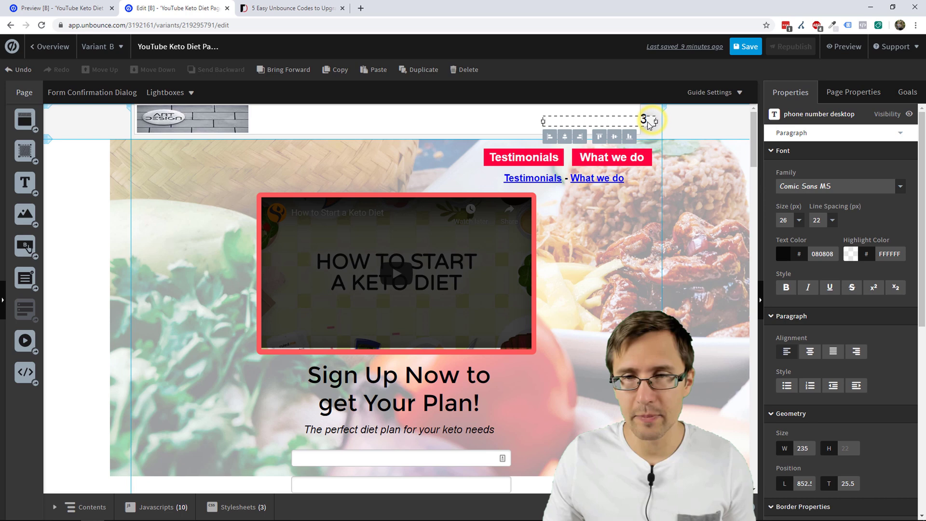
pyautogui.moveTo(630, 120); pyautogui.dragTo(635, 120)
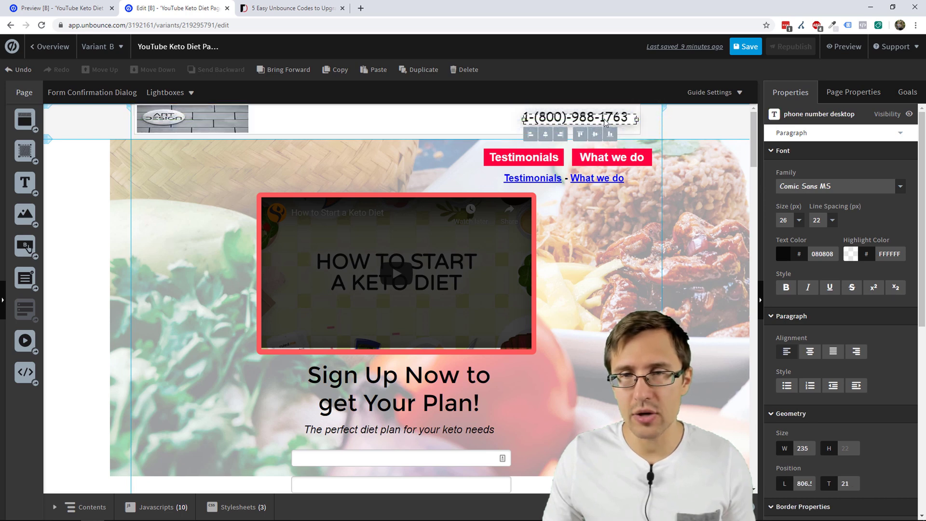
pyautogui.click(489, 120)
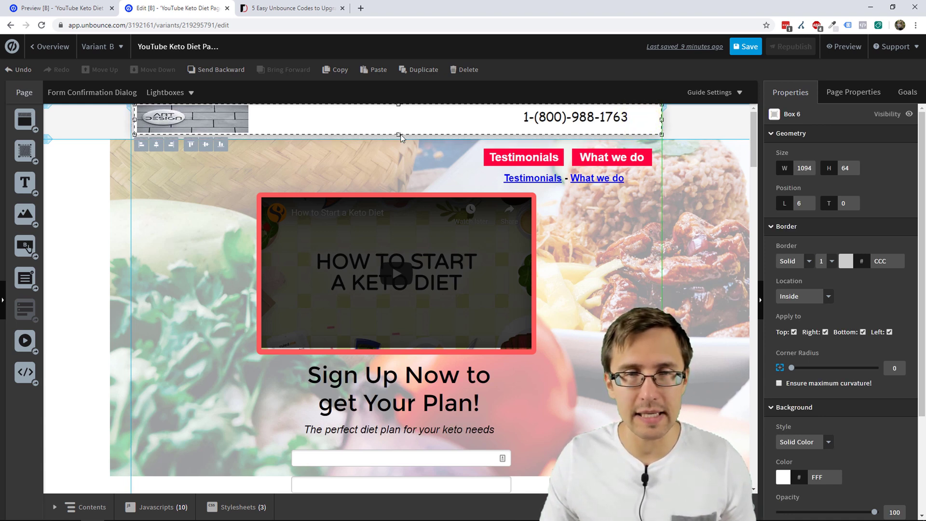
# Make the header box 50 px tall and shrink the ART DESIGN logo to 150×37.
pyautogui.moveTo(401, 135); pyautogui.dragTo(401, 118)
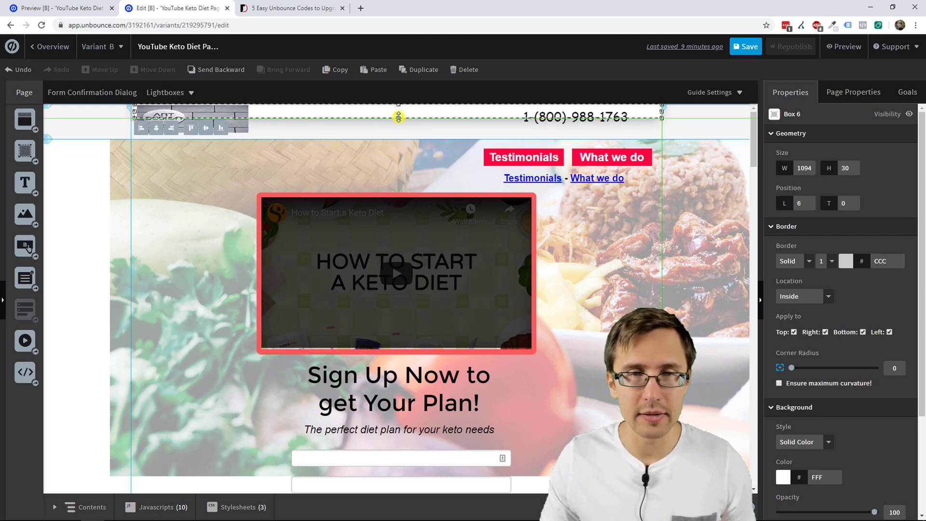
pyautogui.moveTo(399, 118); pyautogui.dragTo(413, 131)
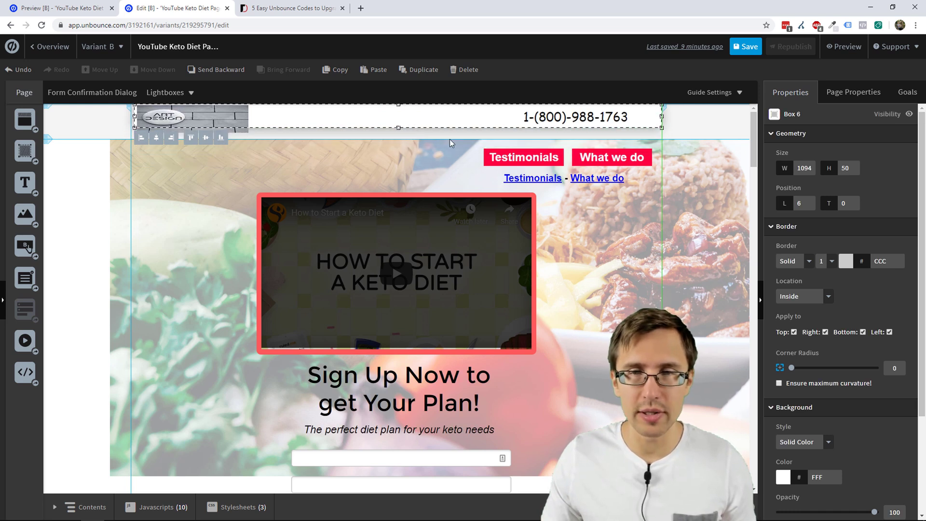
pyautogui.click(181, 115)
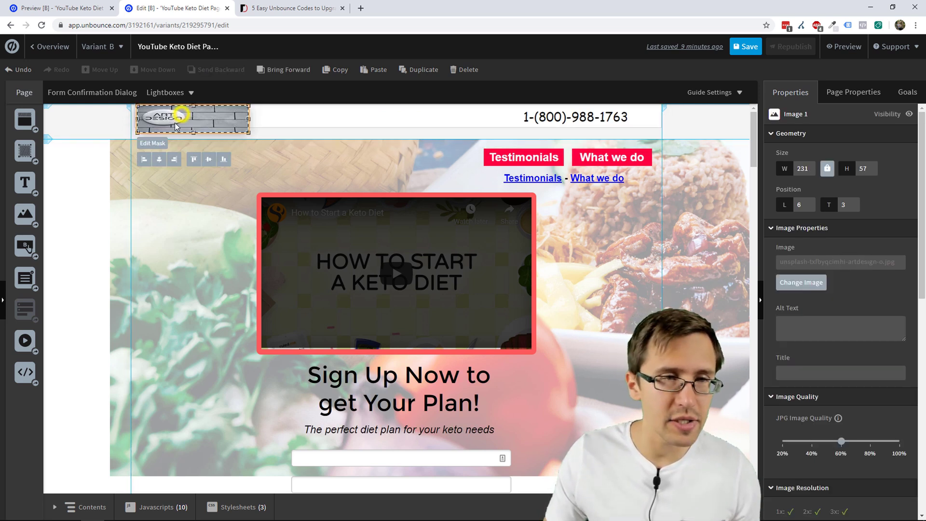
pyautogui.moveTo(193, 131); pyautogui.dragTo(196, 121)
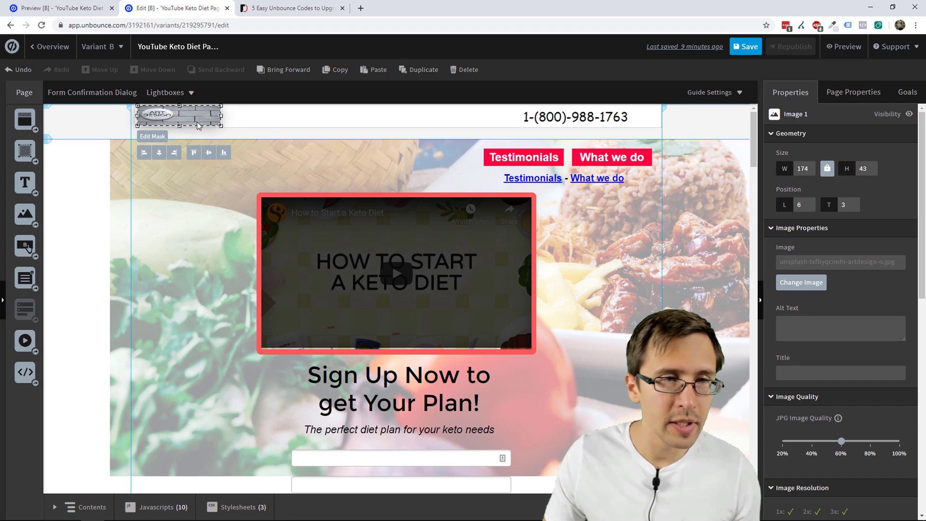
pyautogui.click(600, 117)
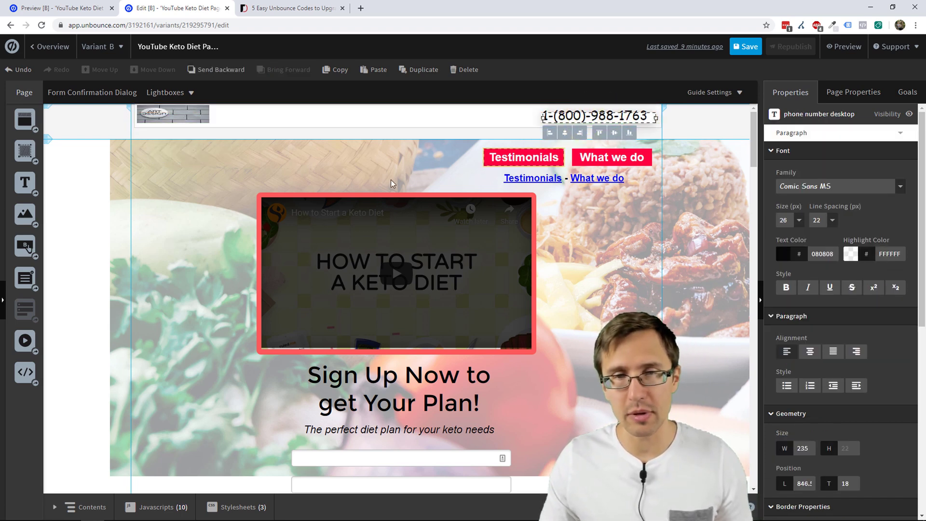
pyautogui.click(398, 159)
# Set the header box border to None and its background to pink F5A5A5.
pyautogui.click(441, 114)
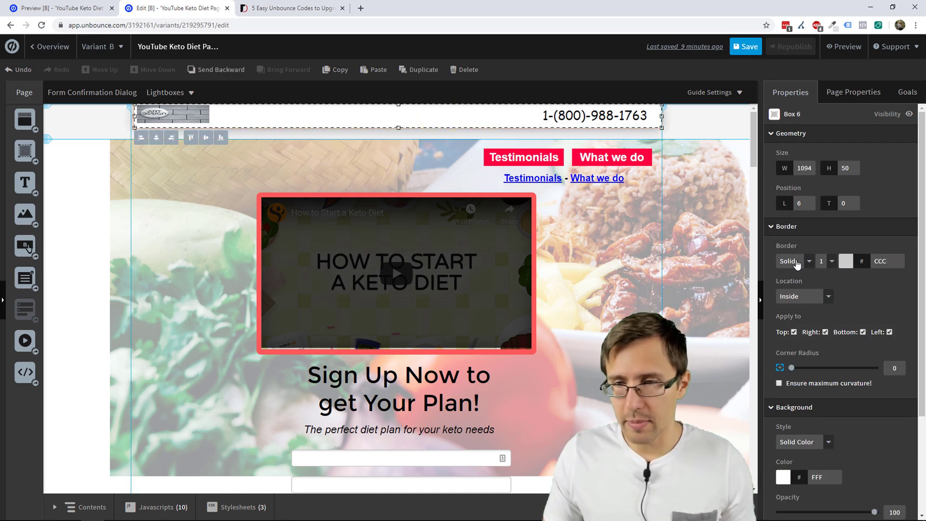
pyautogui.click(796, 265)
pyautogui.click(791, 272)
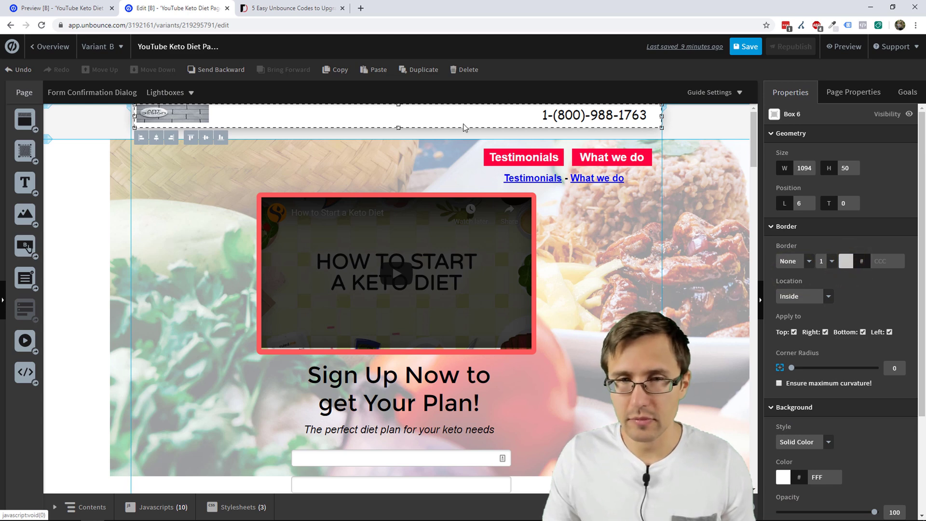
pyautogui.scroll(-2, 819, 379)
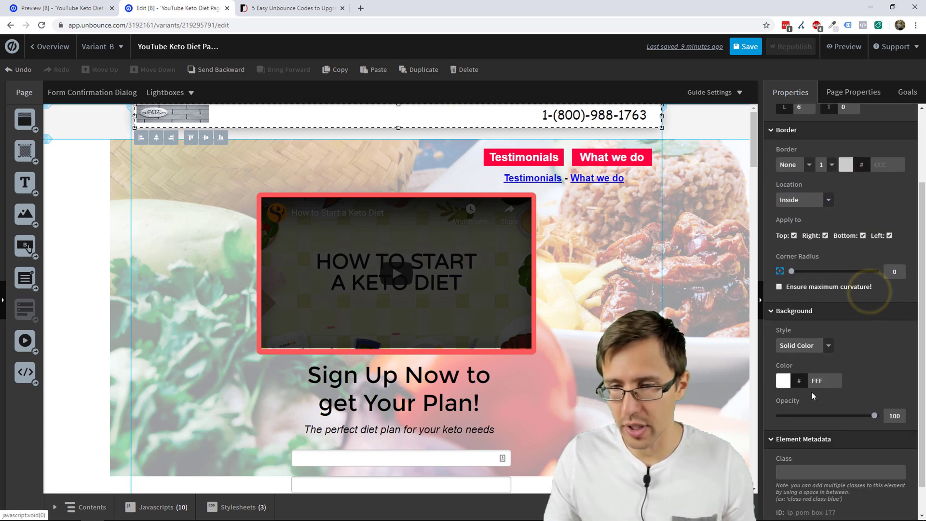
pyautogui.click(782, 382)
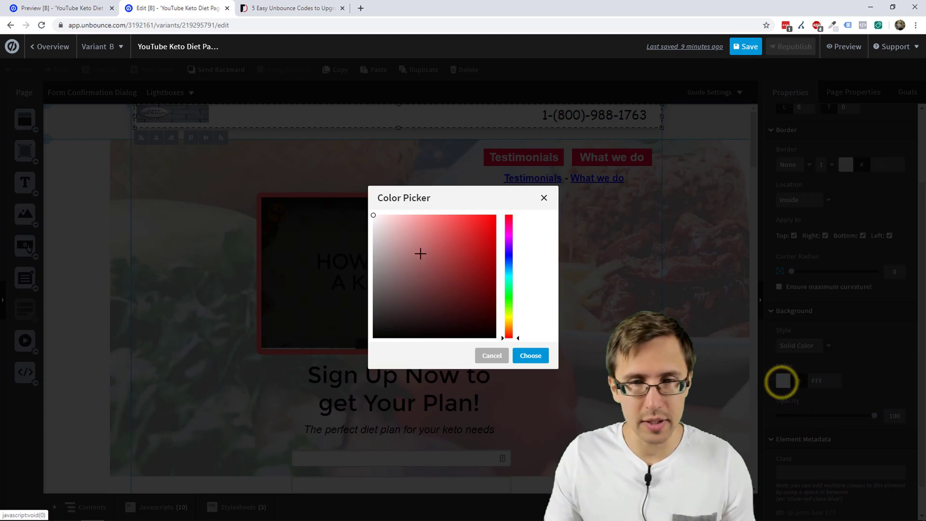
pyautogui.click(420, 253)
pyautogui.click(531, 356)
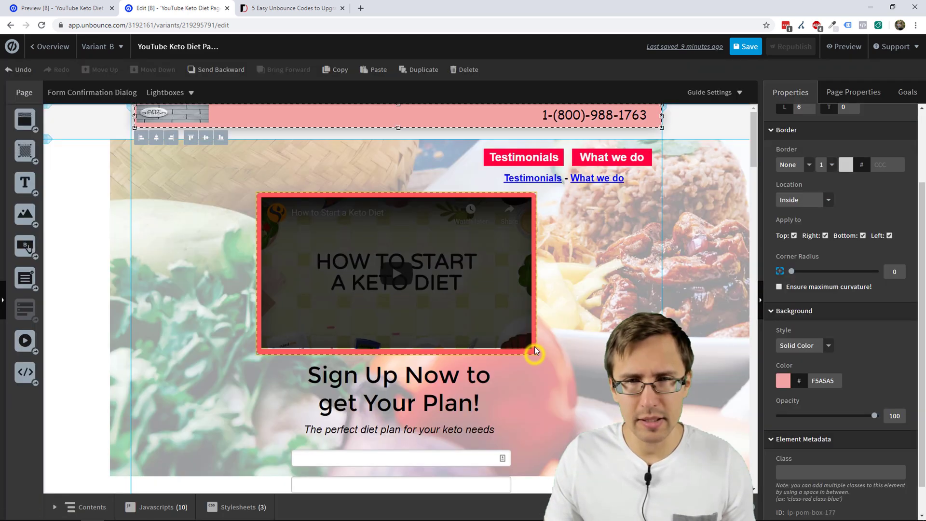
pyautogui.click(688, 200)
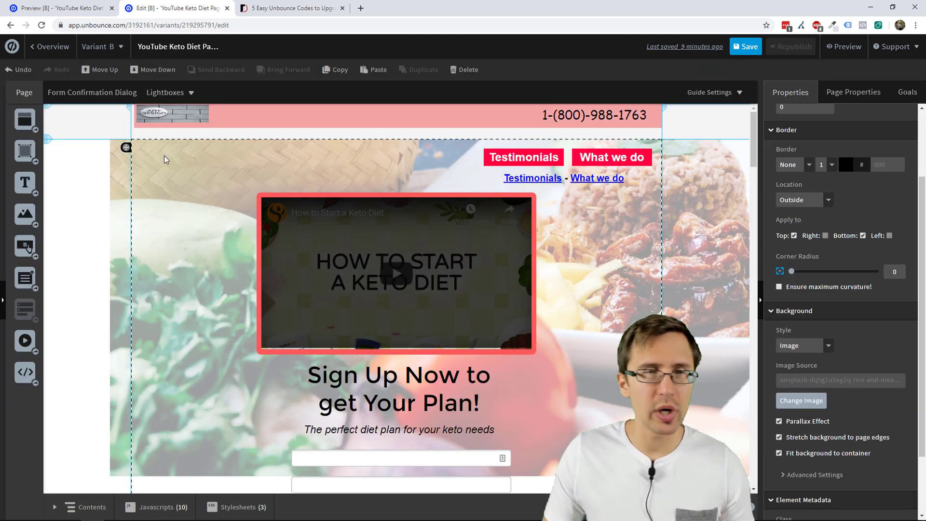
# Copy the pink header box's element ID (lp-pom-box-177) from its metadata.
pyautogui.click(249, 113)
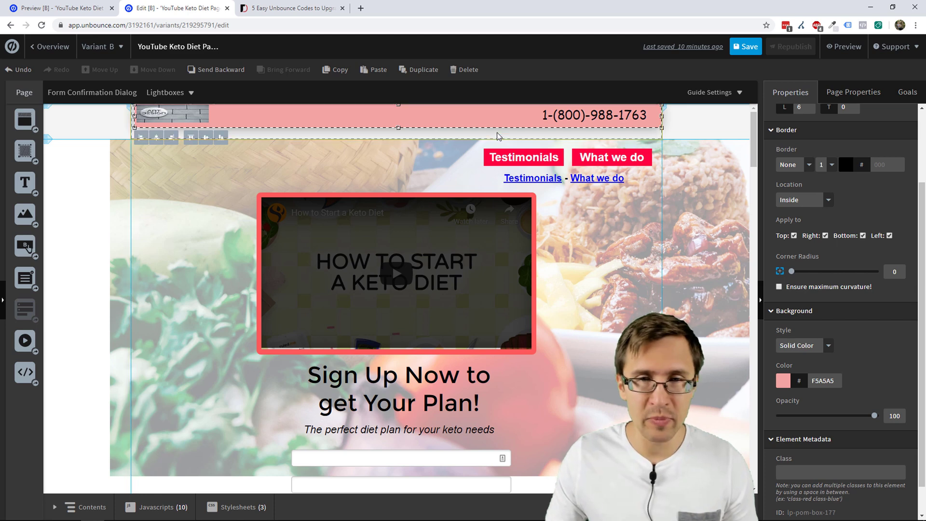
pyautogui.scroll(-1, 825, 467)
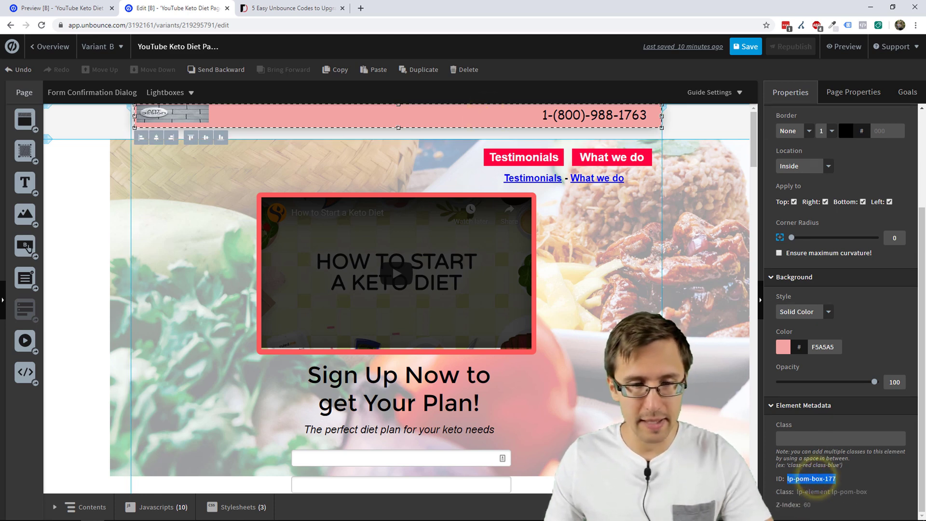
pyautogui.hotkey('ctrl', 'c')
# Replace lp-pom-box-88 with lp-pom-box-177 in the Scrolling header script.
pyautogui.click(159, 507)
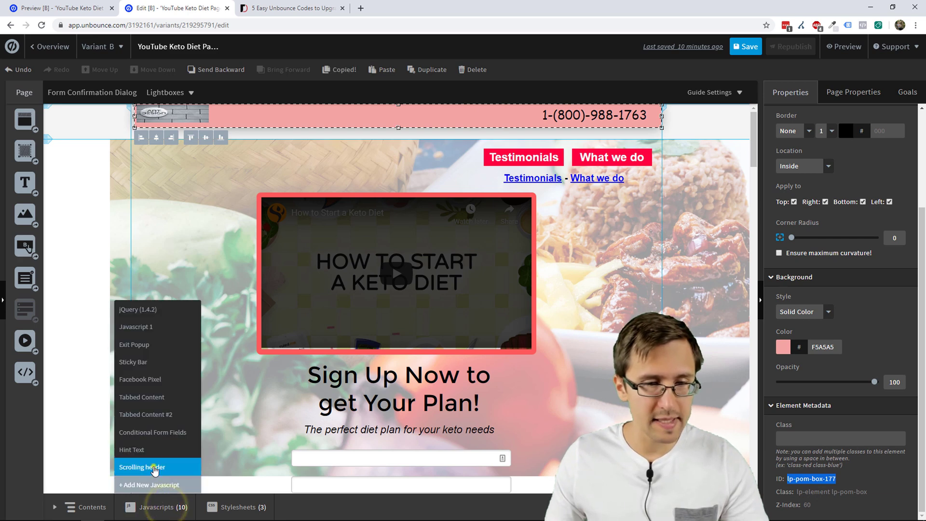
pyautogui.click(154, 468)
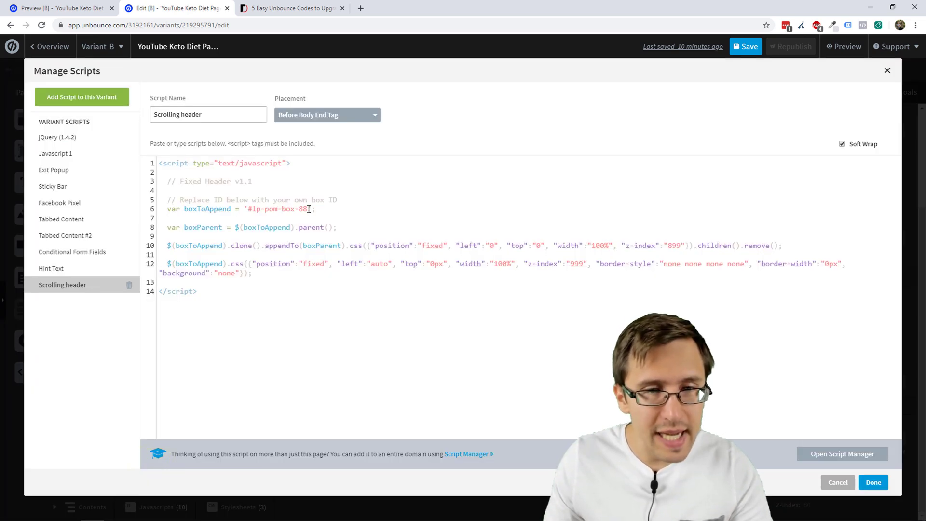
pyautogui.moveTo(307, 209); pyautogui.dragTo(255, 208)
pyautogui.hotkey('ctrl', 'v')
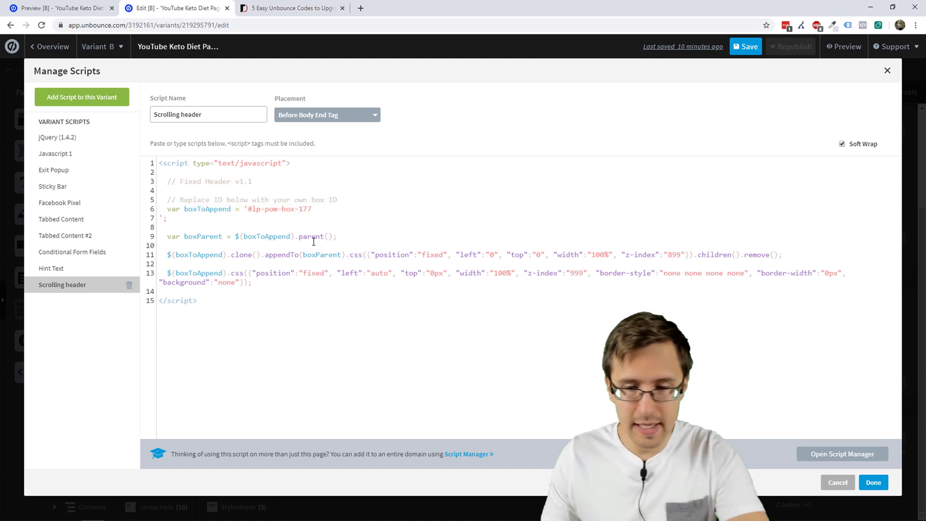
pyautogui.press('BackSpace')
pyautogui.click(873, 482)
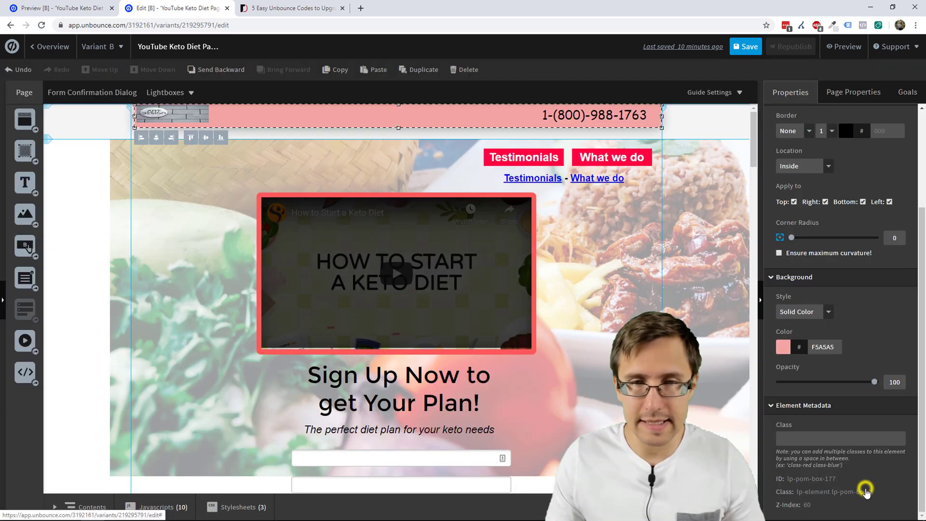
# Save the landing page and preview it with the pink header.
pyautogui.click(743, 46)
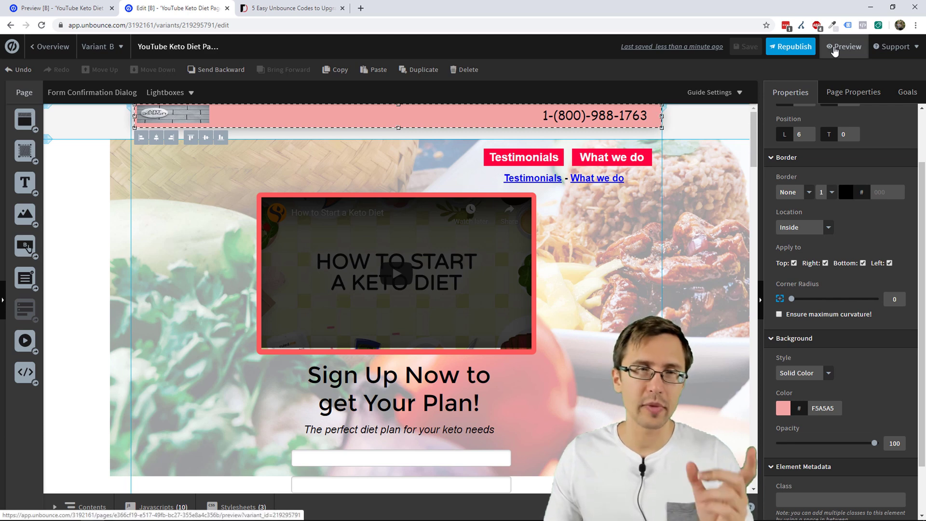
pyautogui.click(841, 47)
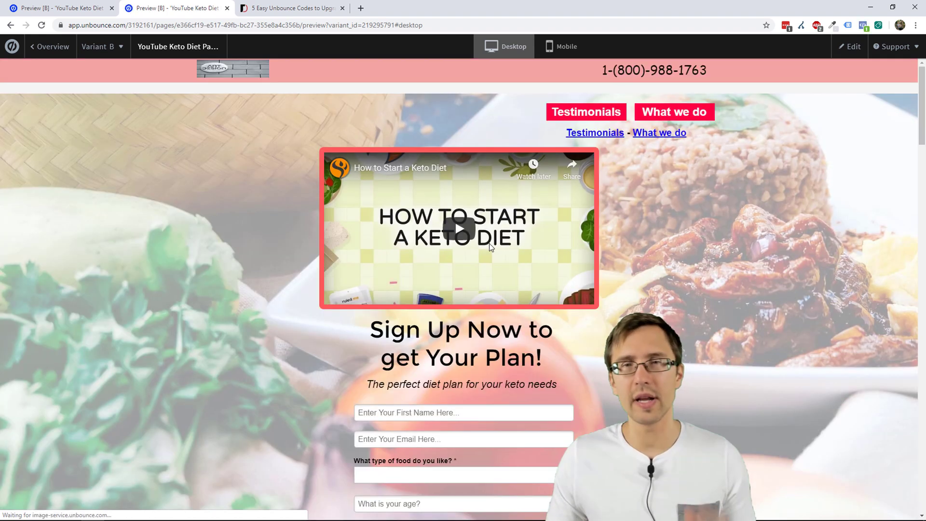
pyautogui.scroll(-8, 666, 240)
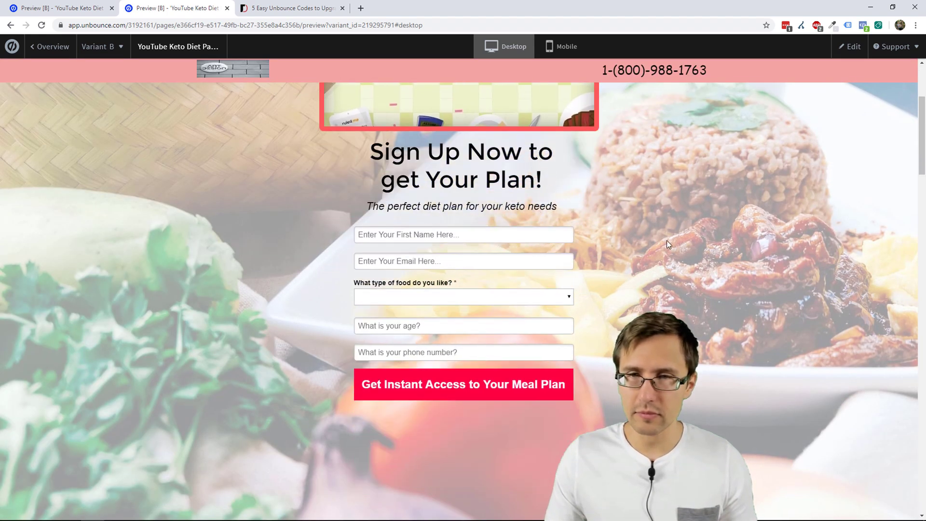
pyautogui.scroll(7, 646, 291)
pyautogui.scroll(2, 455, 219)
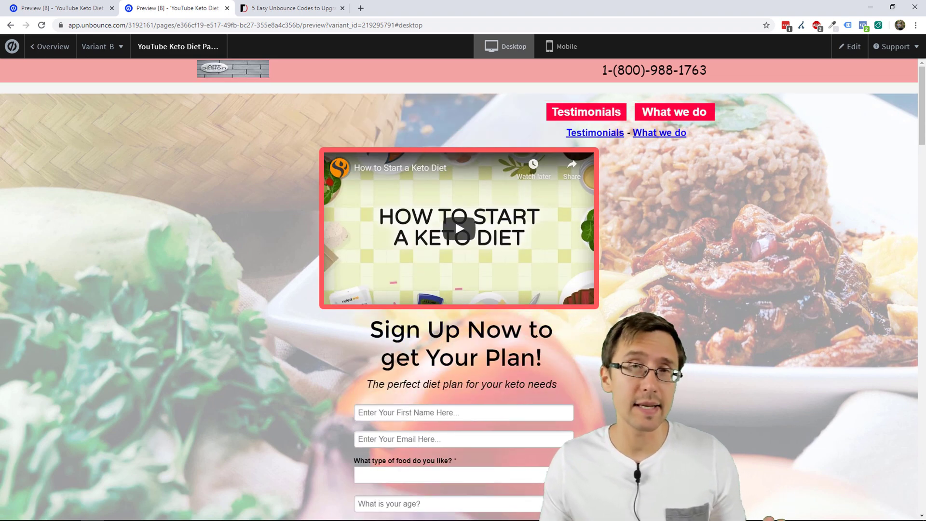
pyautogui.scroll(-4, 455, 219)
pyautogui.scroll(4, 633, 317)
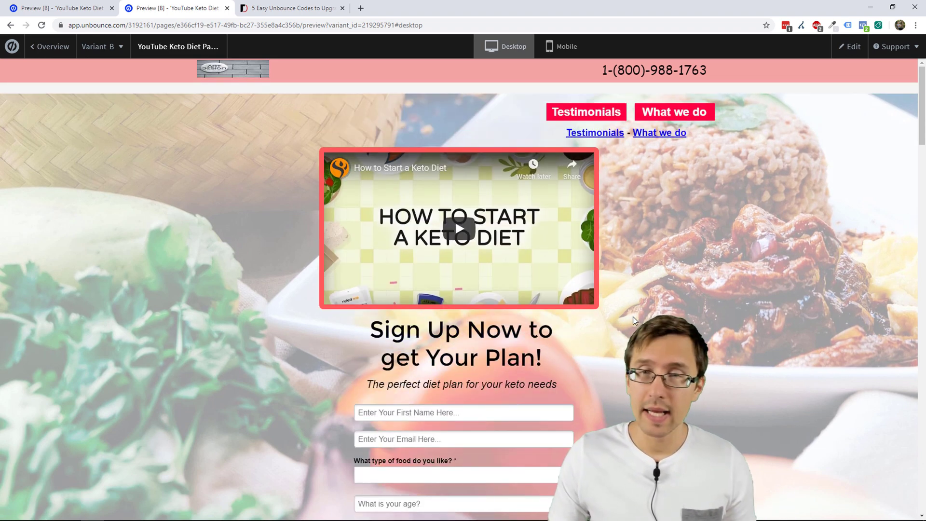